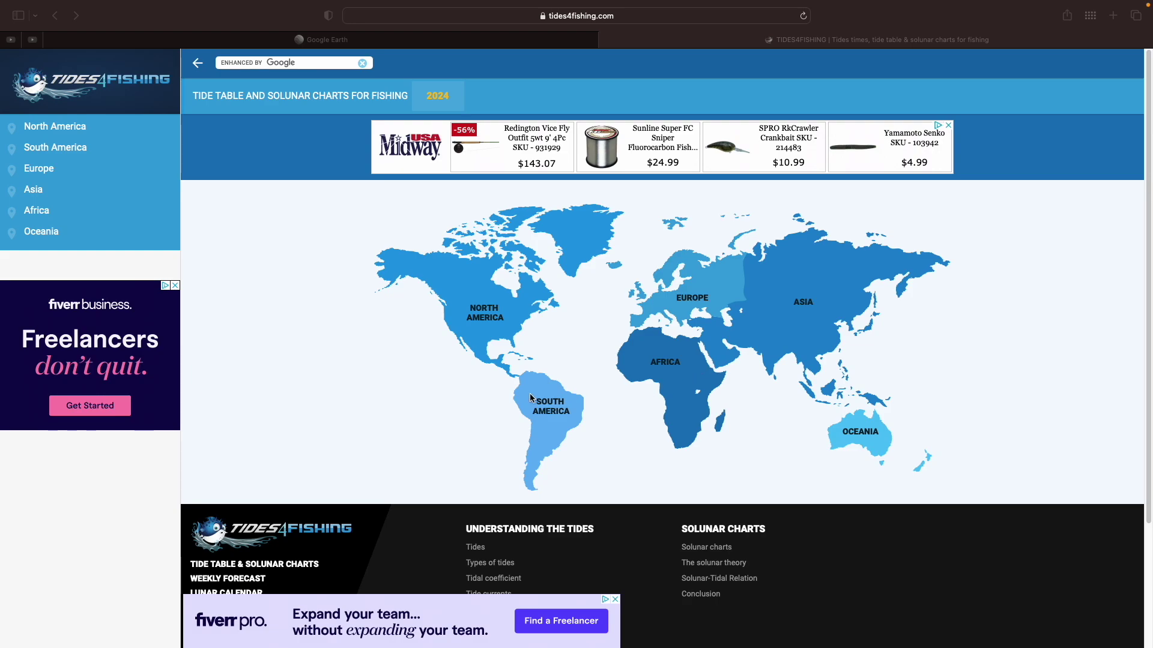
Open the tide tables for North America and choose the United States.
click(480, 322)
click(480, 325)
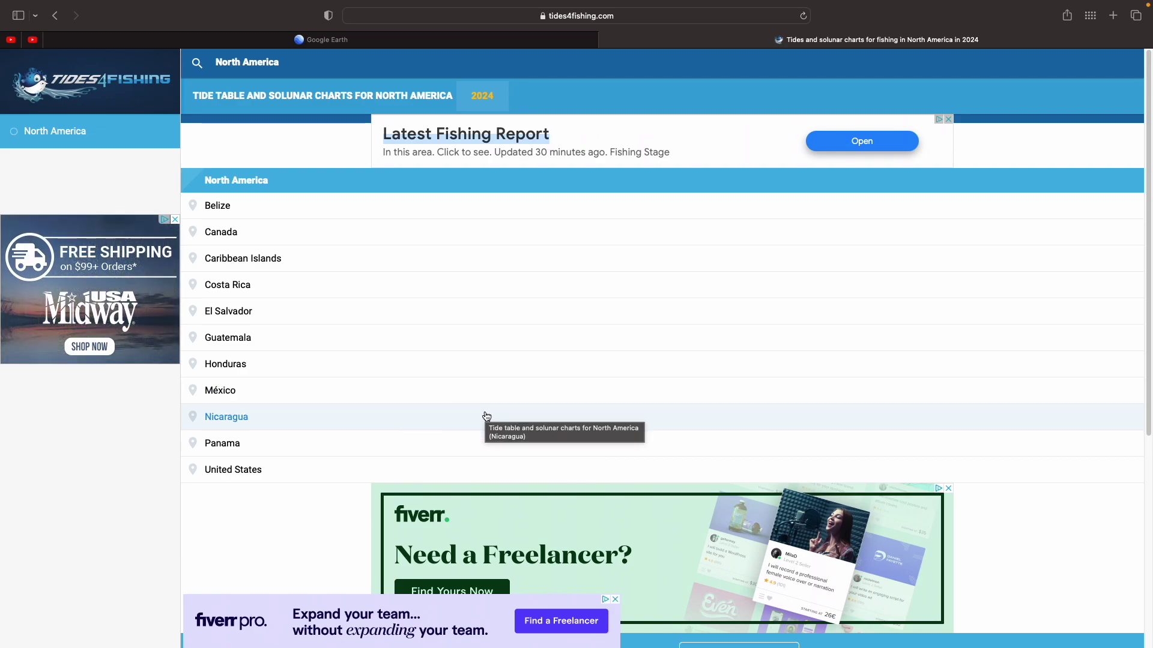
click(359, 470)
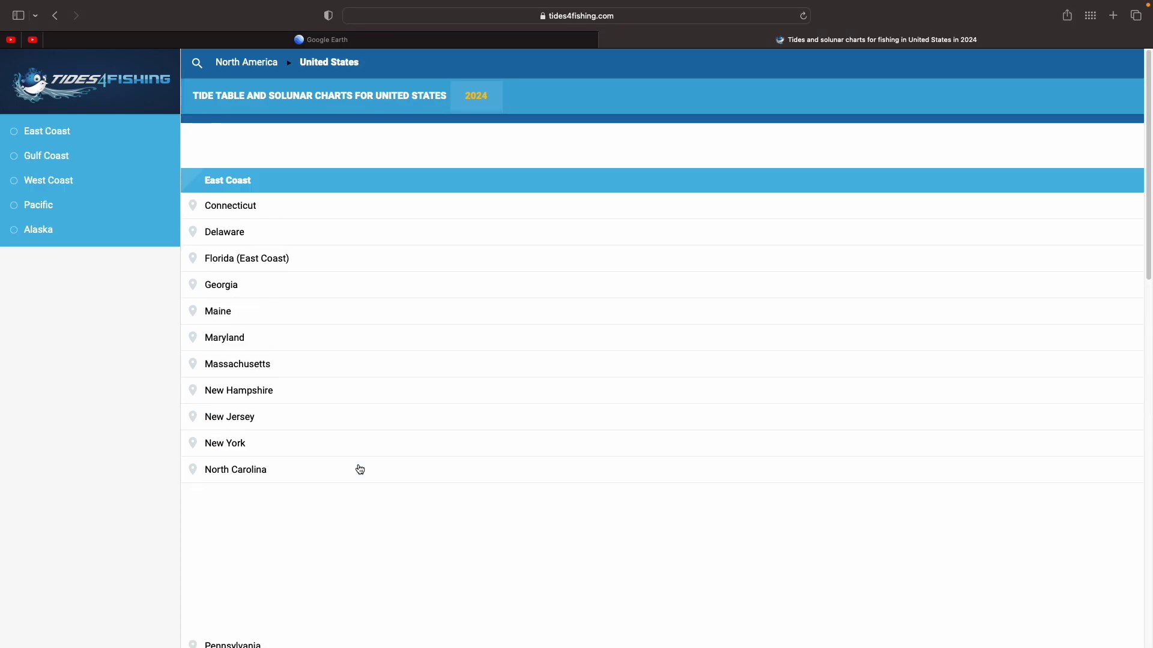
Open the Texas tide location list from the Gulf Coast states.
scroll(319, 456, down, 12)
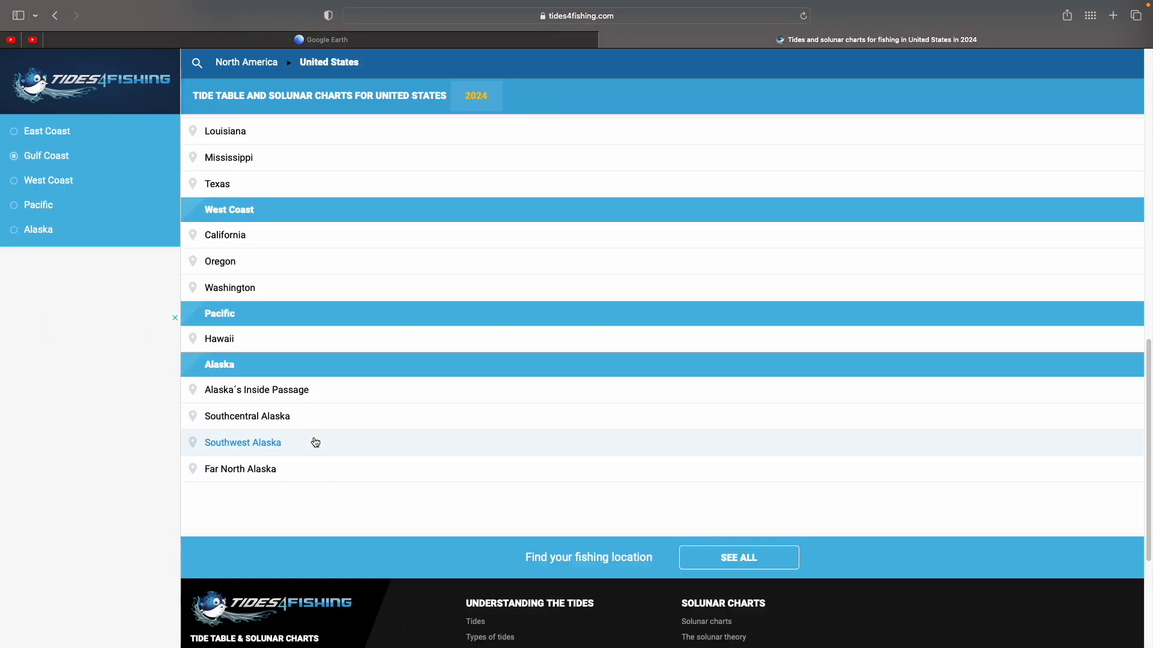
scroll(315, 443, down, 3)
scroll(304, 441, up, 15)
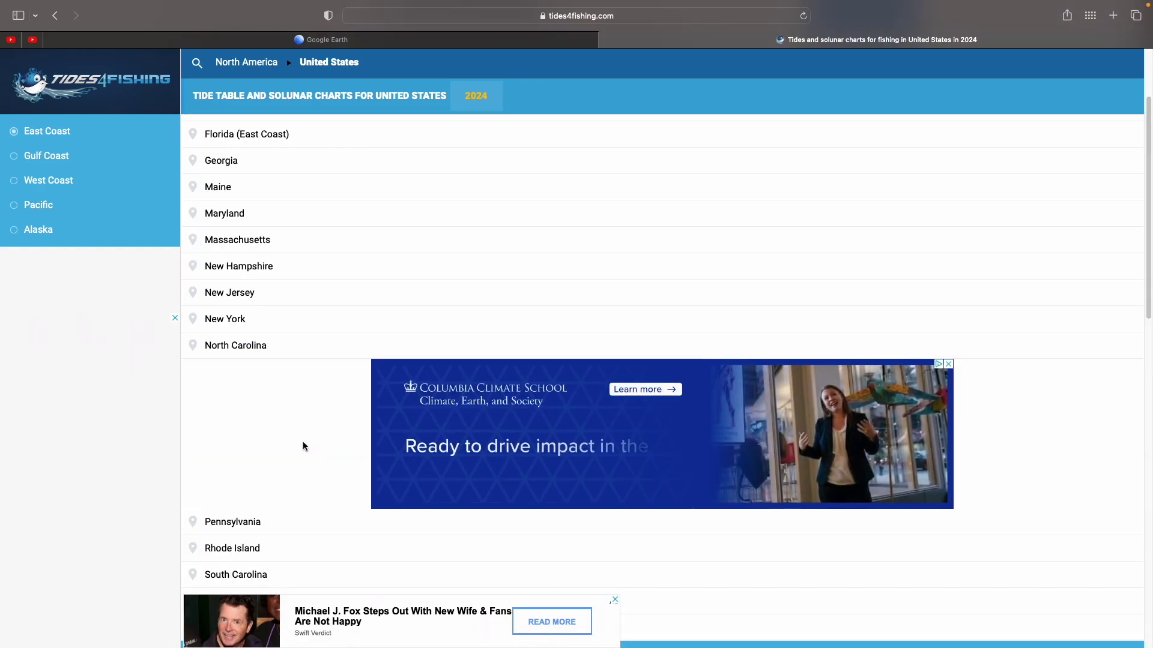
scroll(304, 444, down, 3)
scroll(305, 447, down, 1)
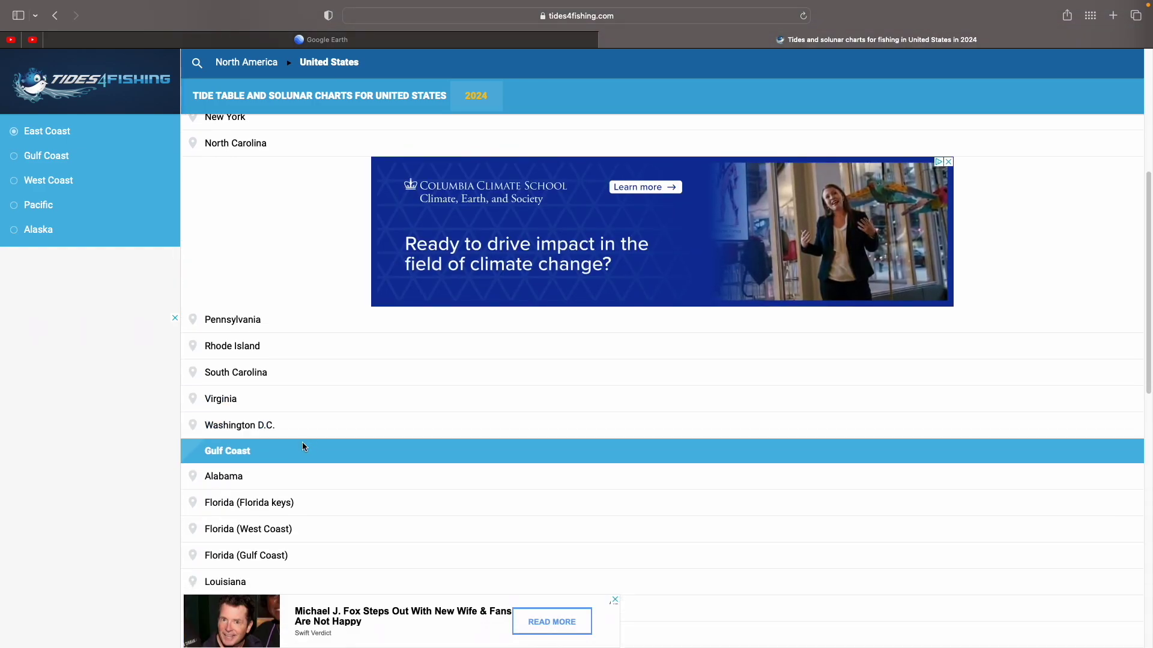
scroll(302, 445, down, 5)
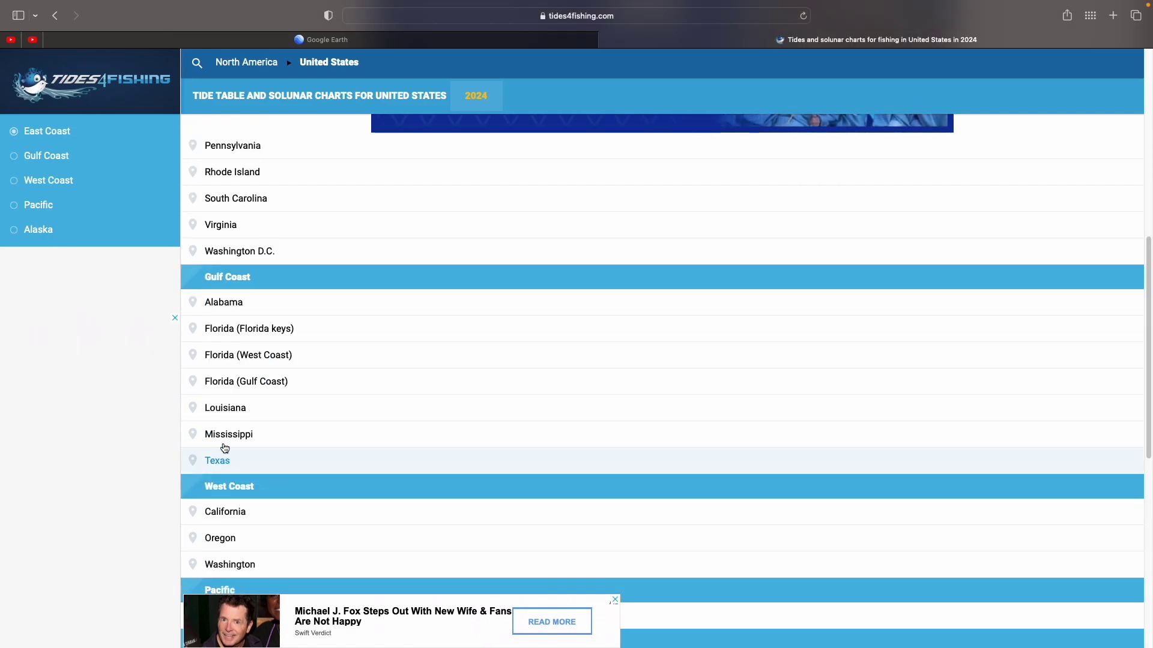
click(223, 466)
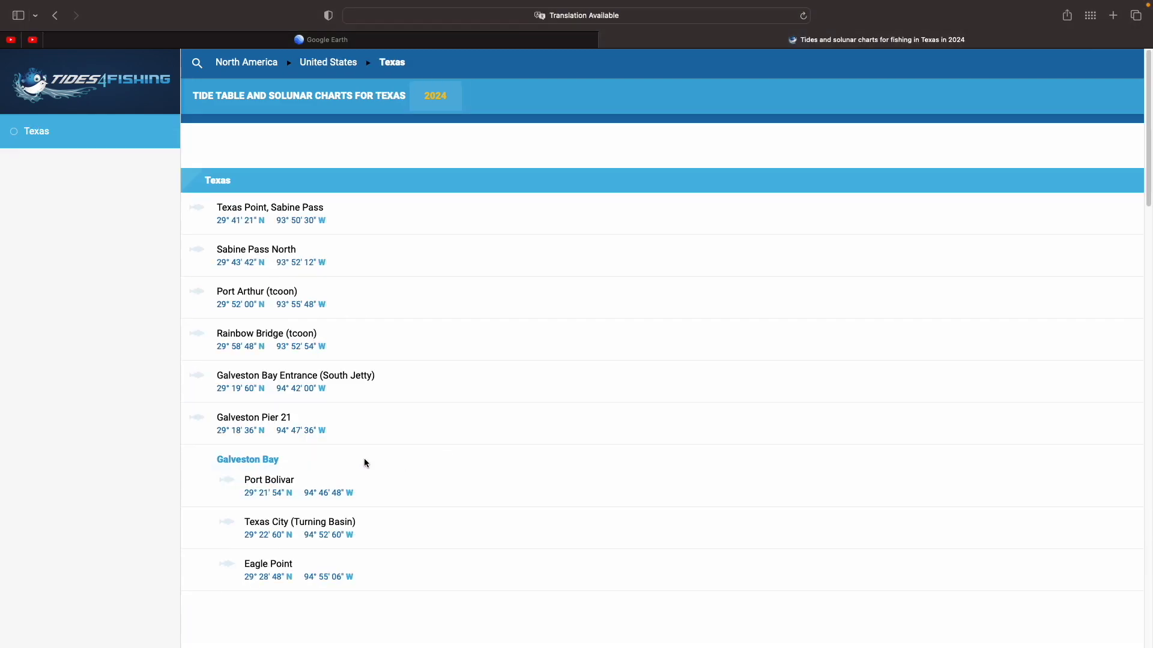
Open the tides and solunar charts page for Freeport from the Texas locations.
scroll(361, 458, down, 10)
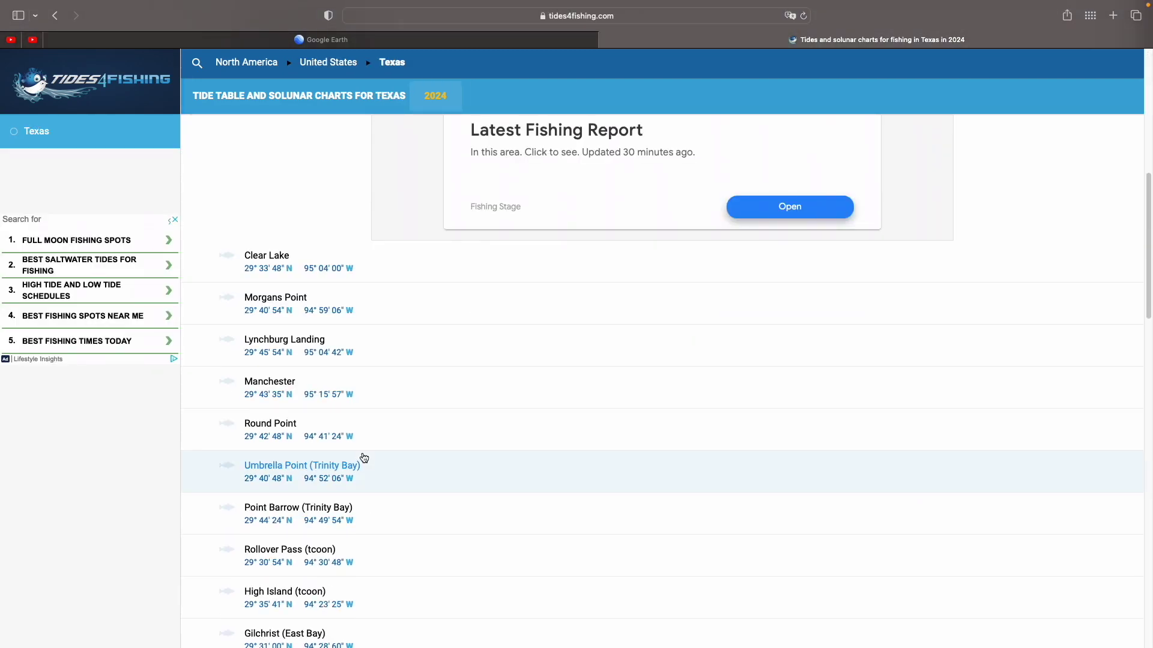
scroll(364, 458, down, 6)
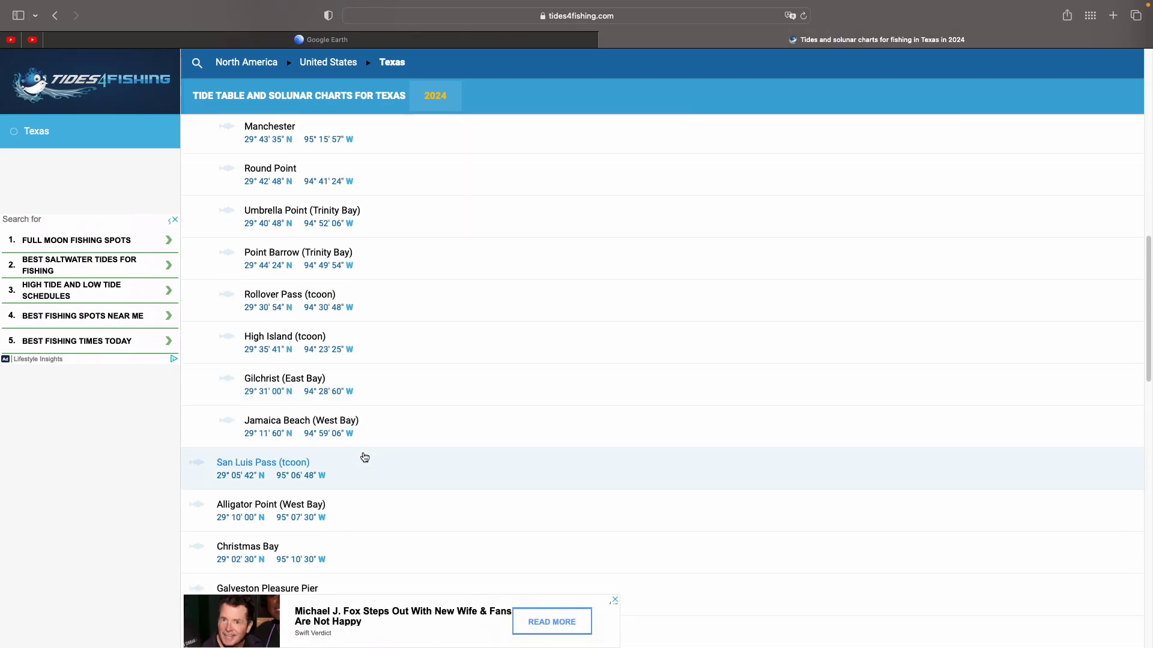
scroll(364, 458, down, 5)
click(293, 484)
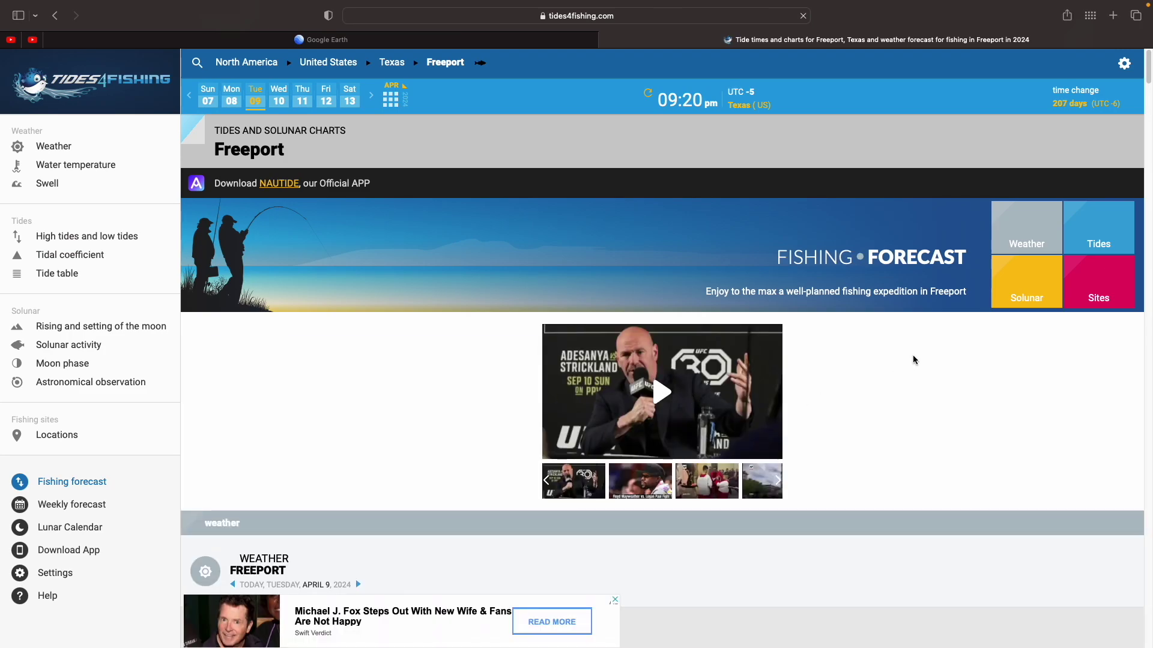
Display Freeport's high and low tide chart for April 9 and review its tide times and fish activity.
click(1093, 225)
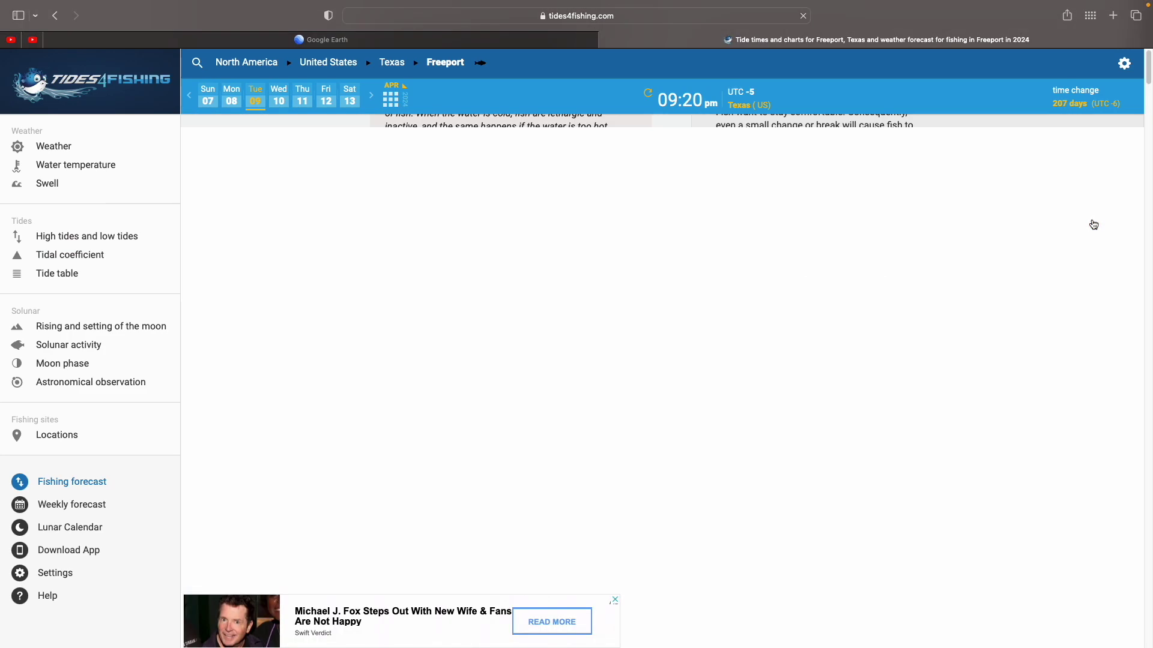
scroll(689, 354, down, 5)
scroll(677, 375, down, 2)
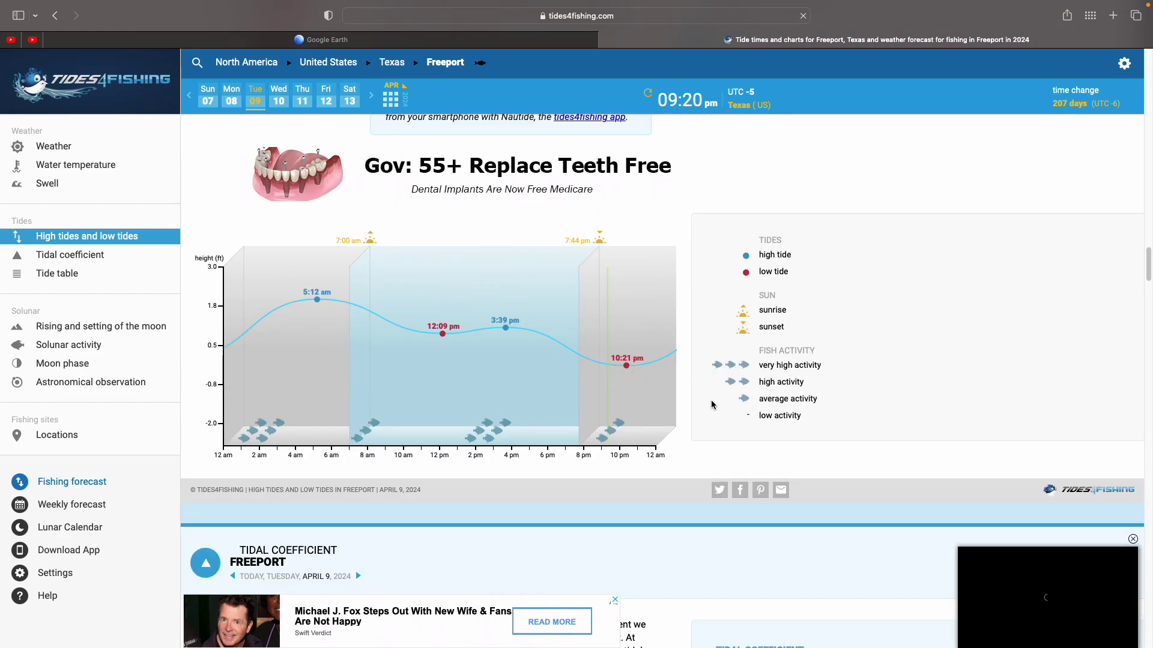
scroll(306, 384, up, 1)
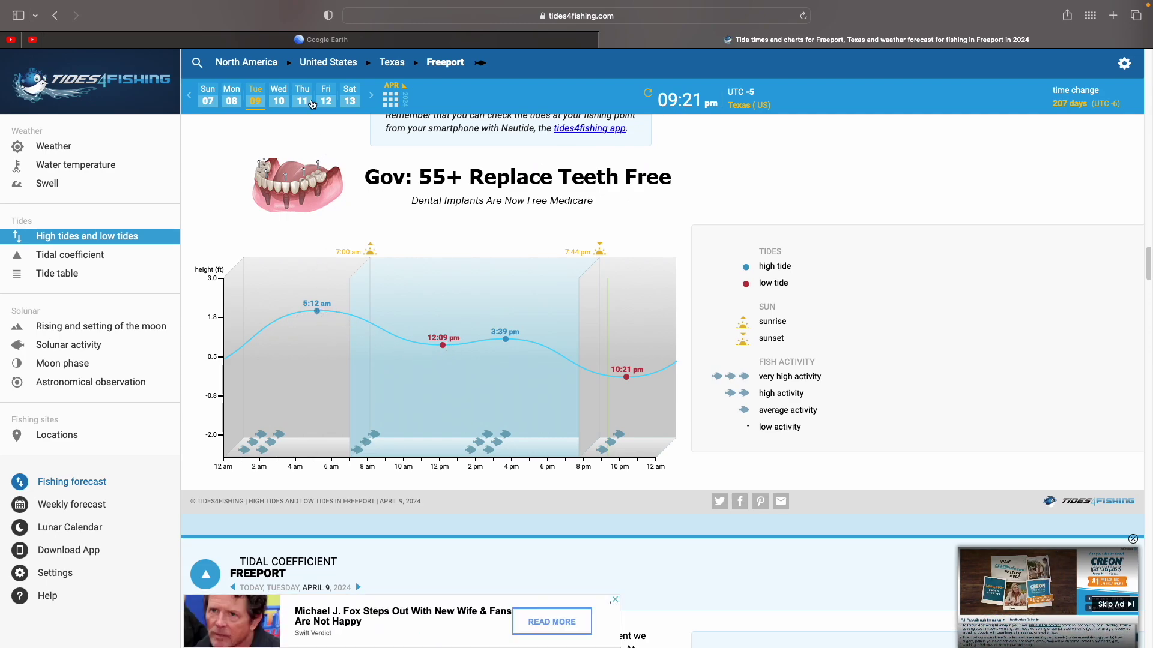
Switch to Google Earth and examine the jetty at Surfside Jetty County Park and the surrounding Freeport Harbor Channel.
click(307, 40)
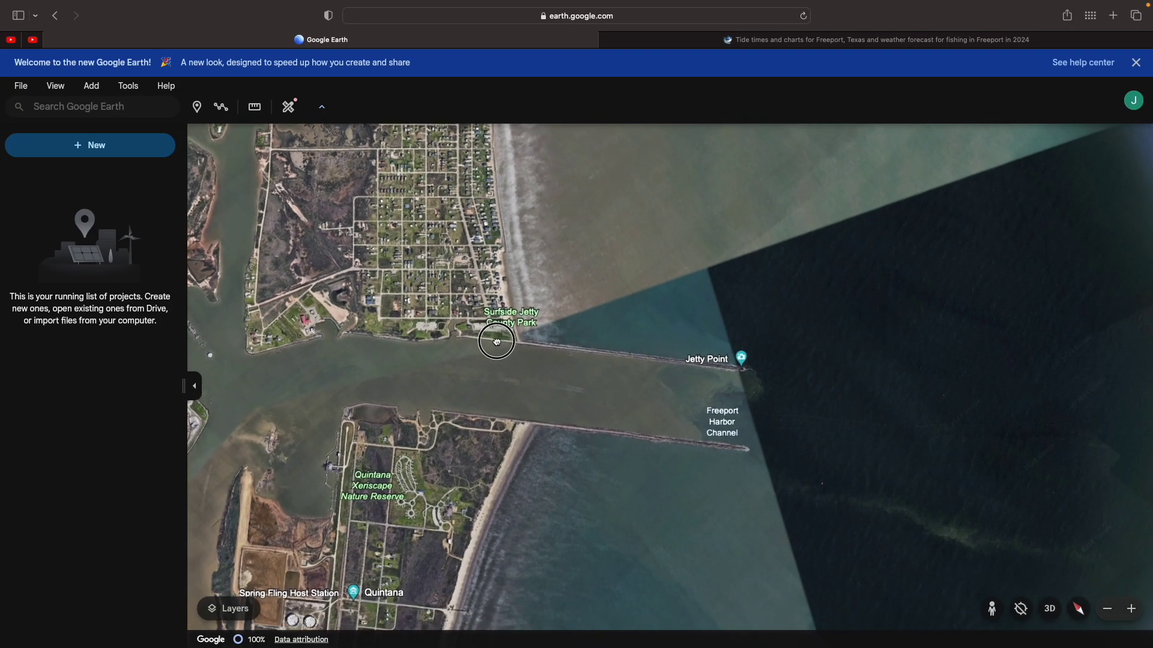
scroll(579, 352, up, 5)
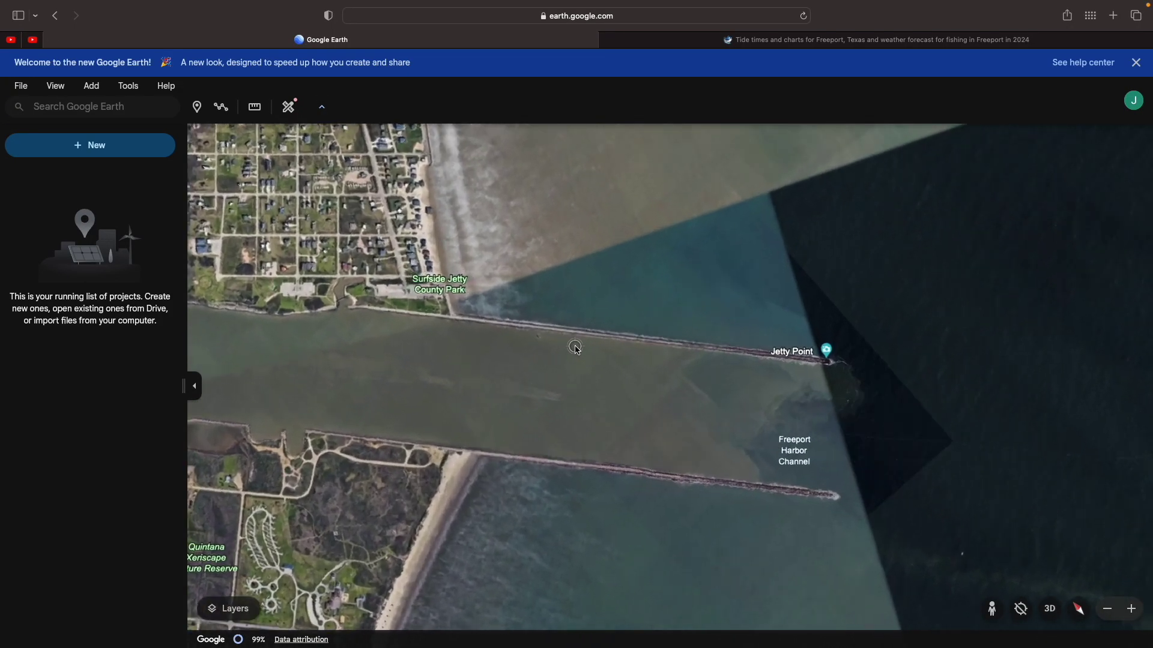
scroll(503, 332, up, 4)
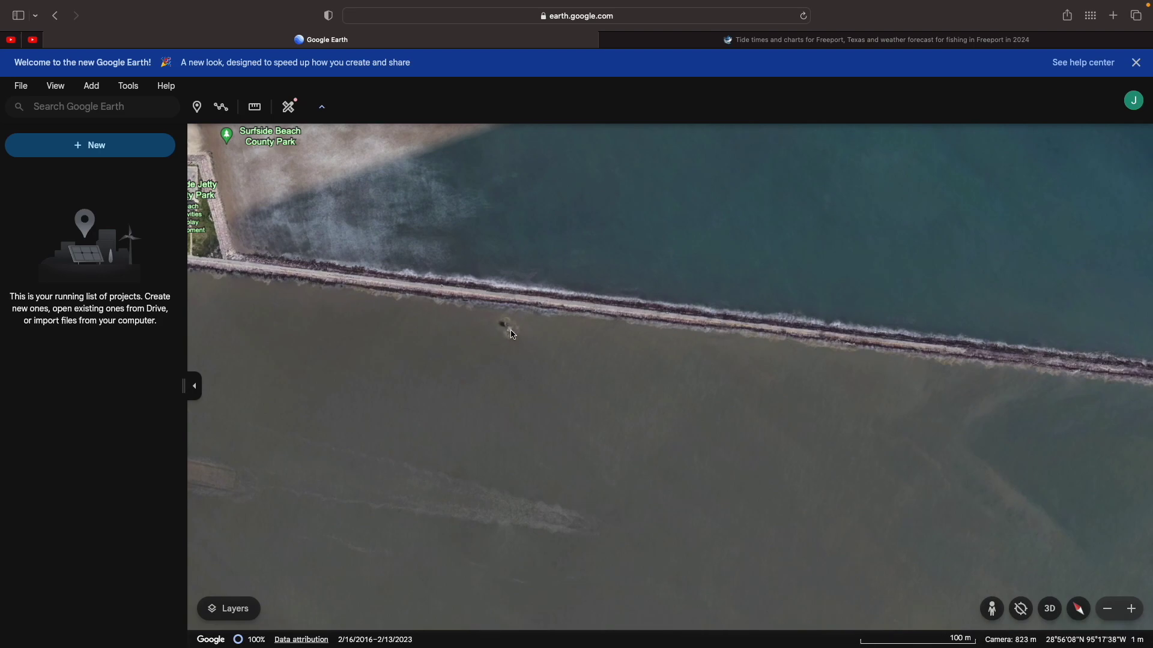
scroll(503, 337, down, 2)
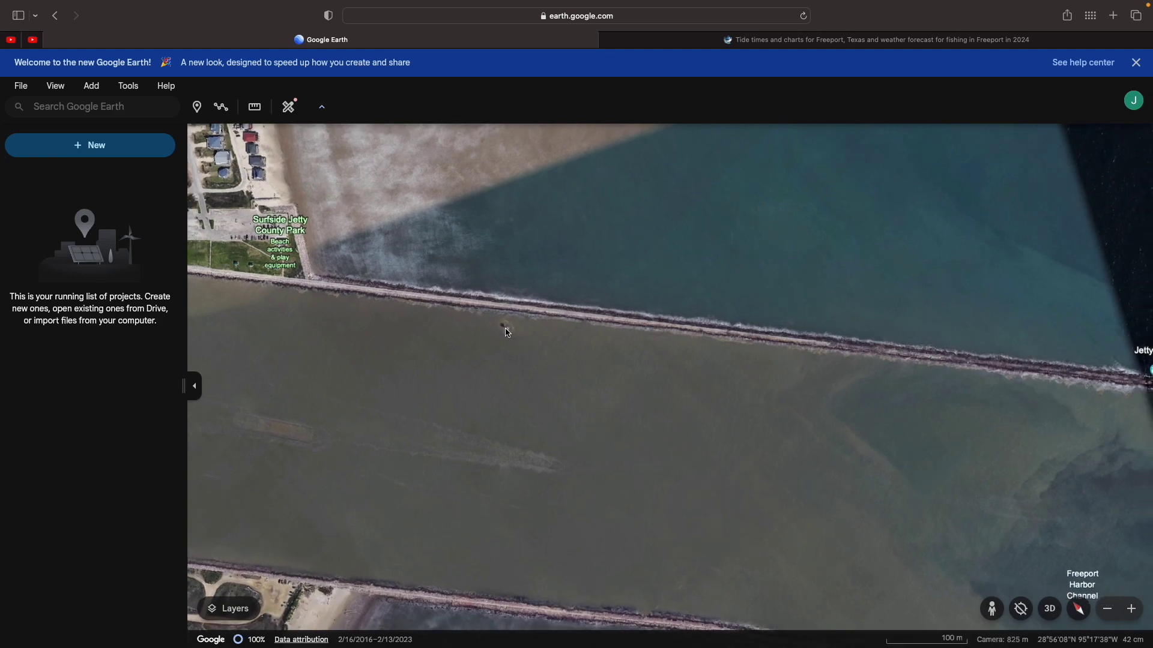
scroll(507, 324, down, 2)
drag(507, 325, 548, 368)
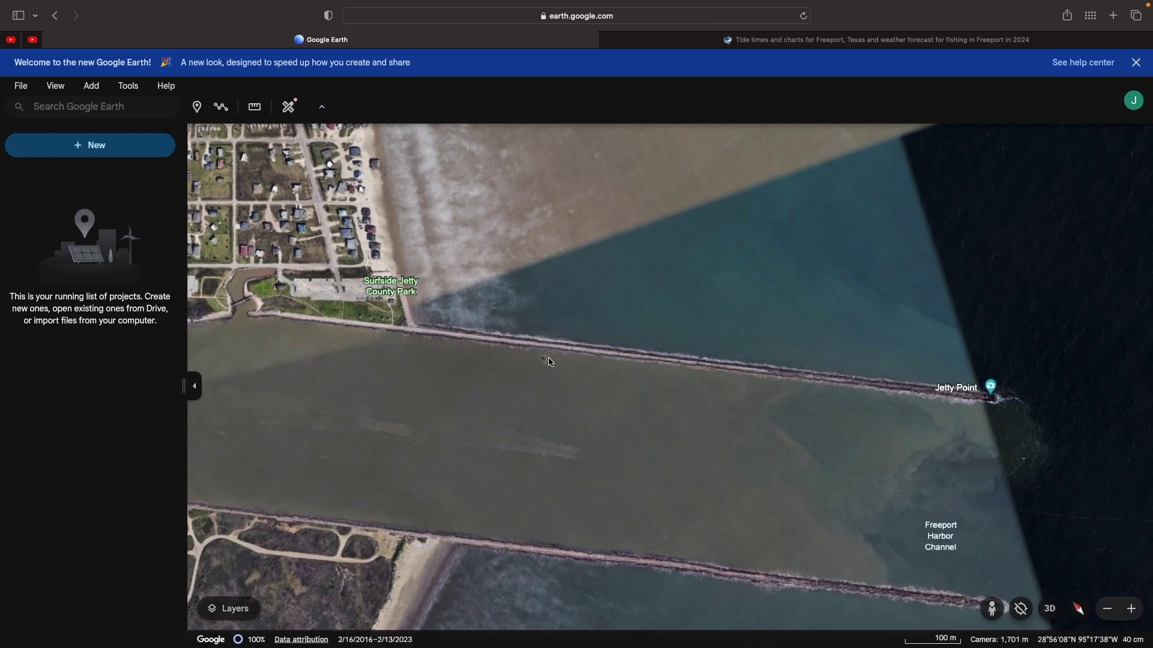
scroll(547, 363, down, 3)
scroll(547, 364, down, 1)
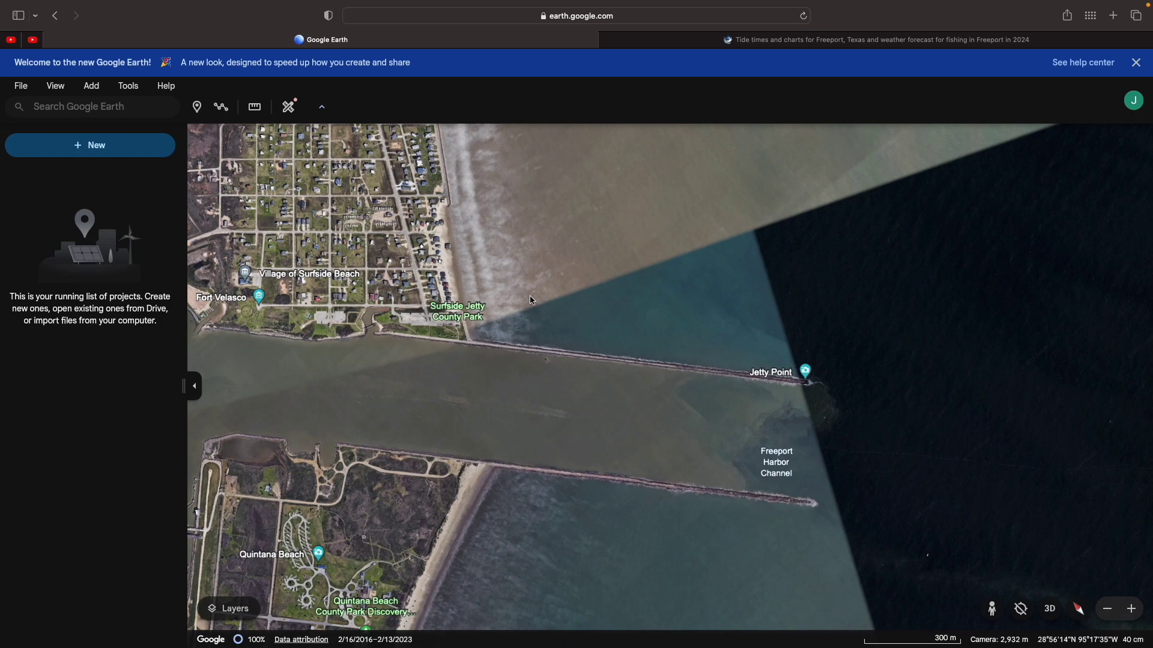
Start a distance measurement in the channel beside the Surfside jetty, just off Surfside Jetty County Park.
click(255, 110)
click(548, 364)
drag(278, 363, 371, 355)
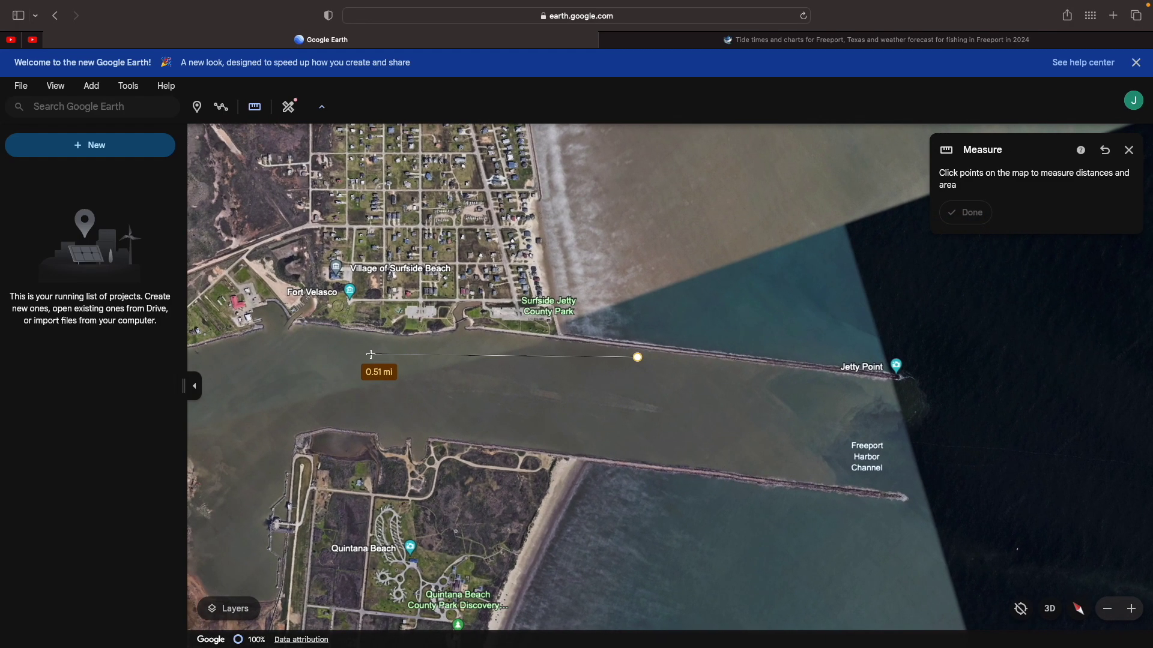
scroll(371, 355, down, 5)
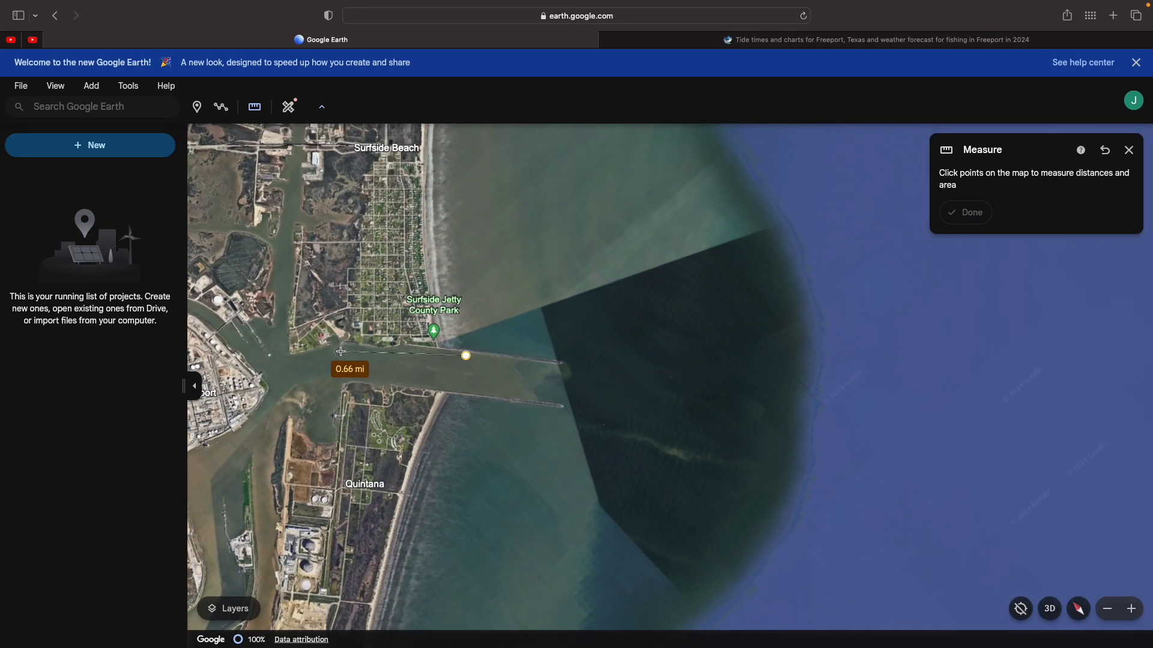
drag(343, 352, 466, 357)
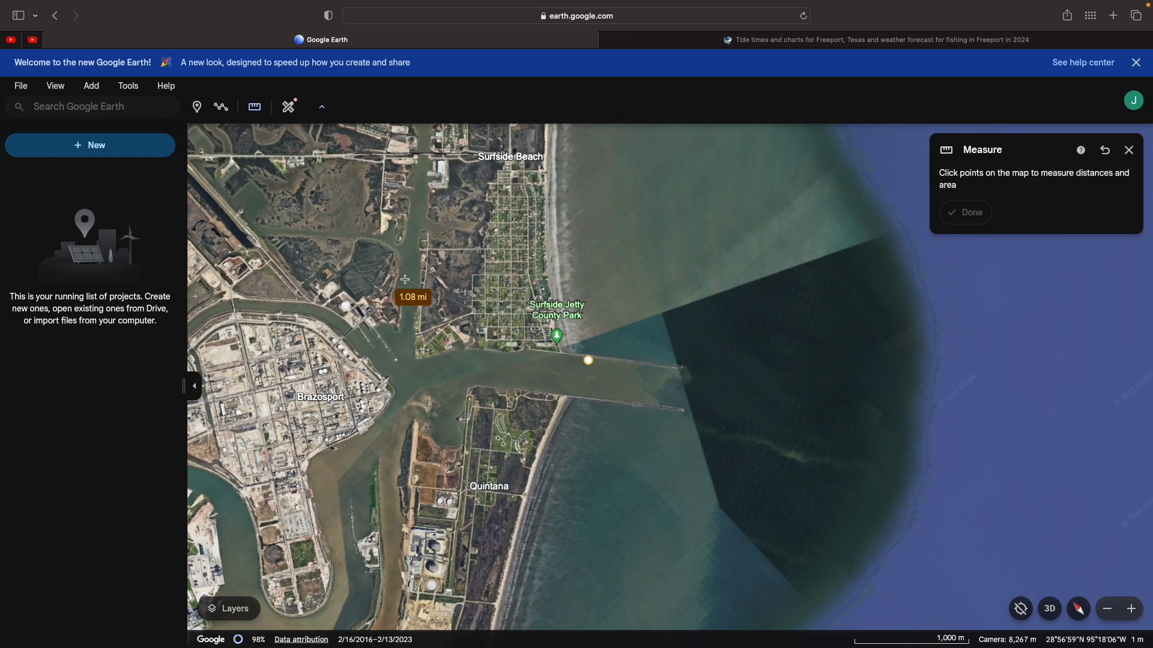
Rotate the map's heading to roughly north-up using the tilt and heading controls, then close them.
click(1084, 610)
click(1080, 611)
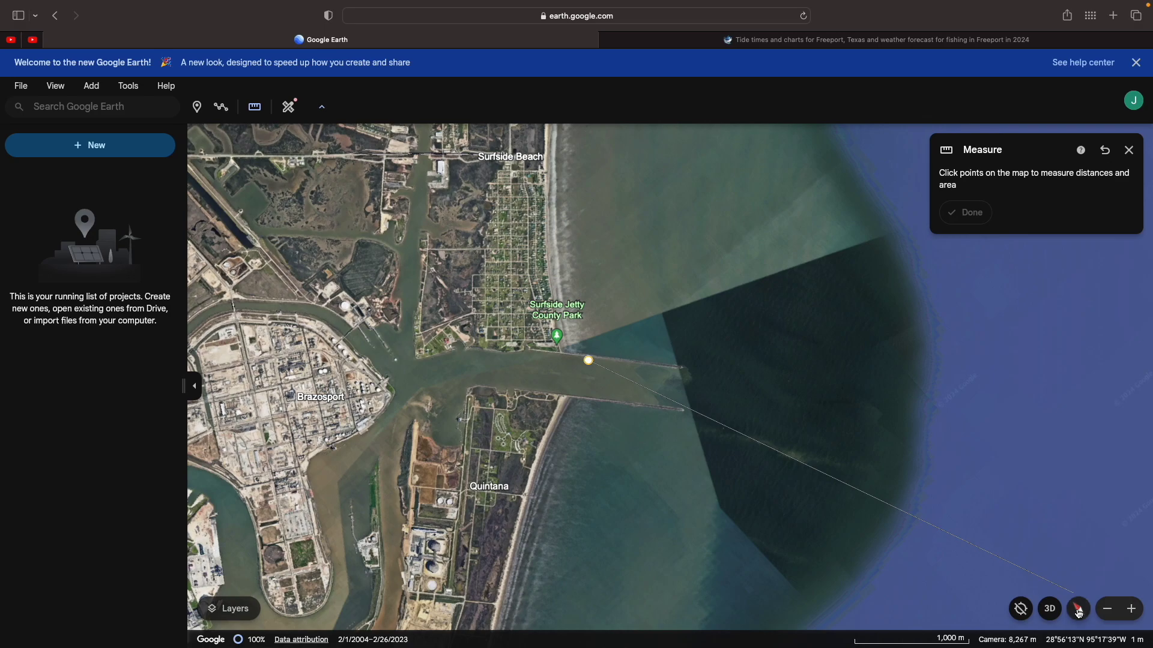
click(1079, 611)
drag(1039, 509, 1038, 506)
drag(1079, 539, 1073, 539)
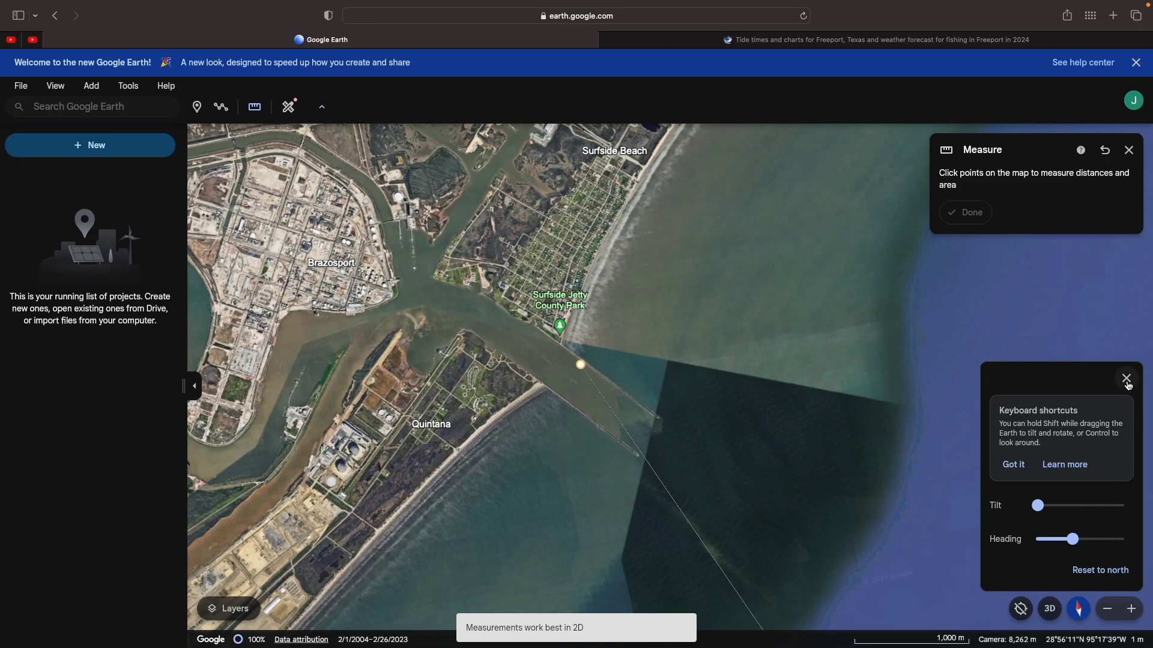
click(1128, 383)
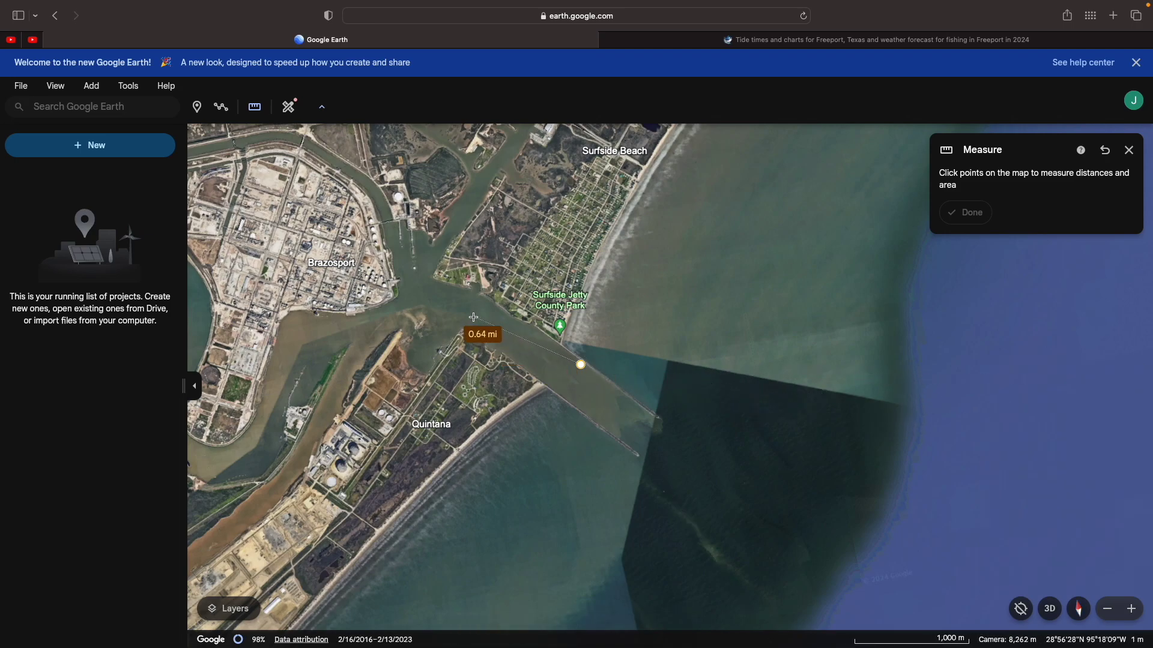
Extend the measured path from the jetty up the channel to the junction near Brazosport and along the waterway past Surfside Beach.
scroll(474, 317, down, 4)
click(451, 295)
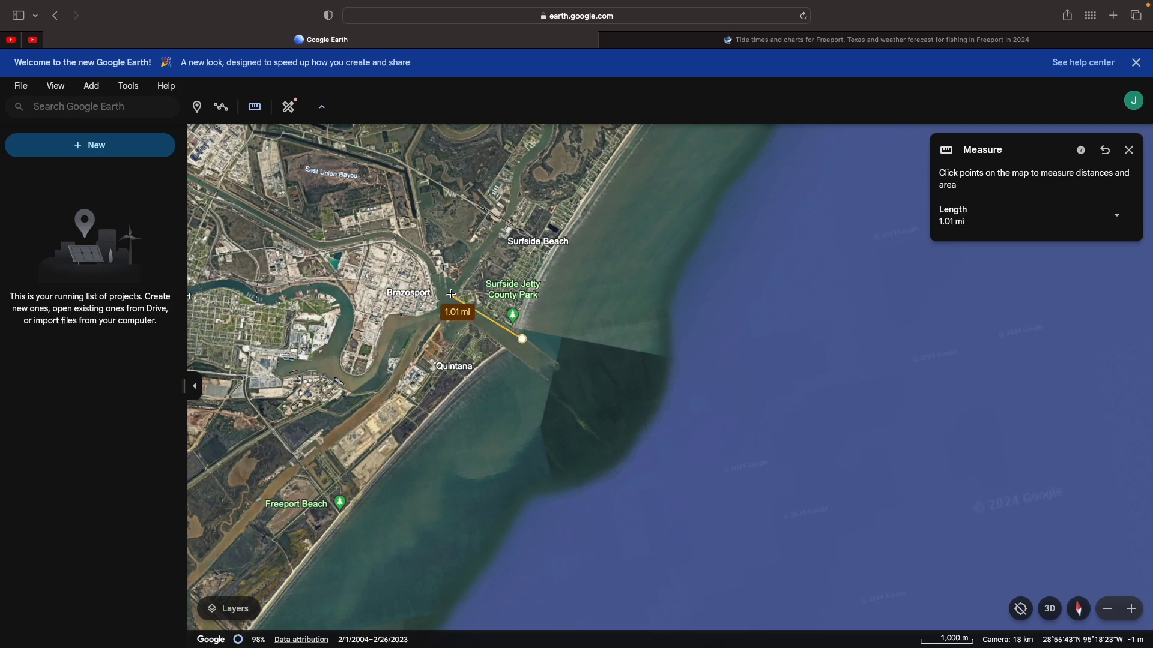
click(475, 260)
drag(497, 228, 521, 506)
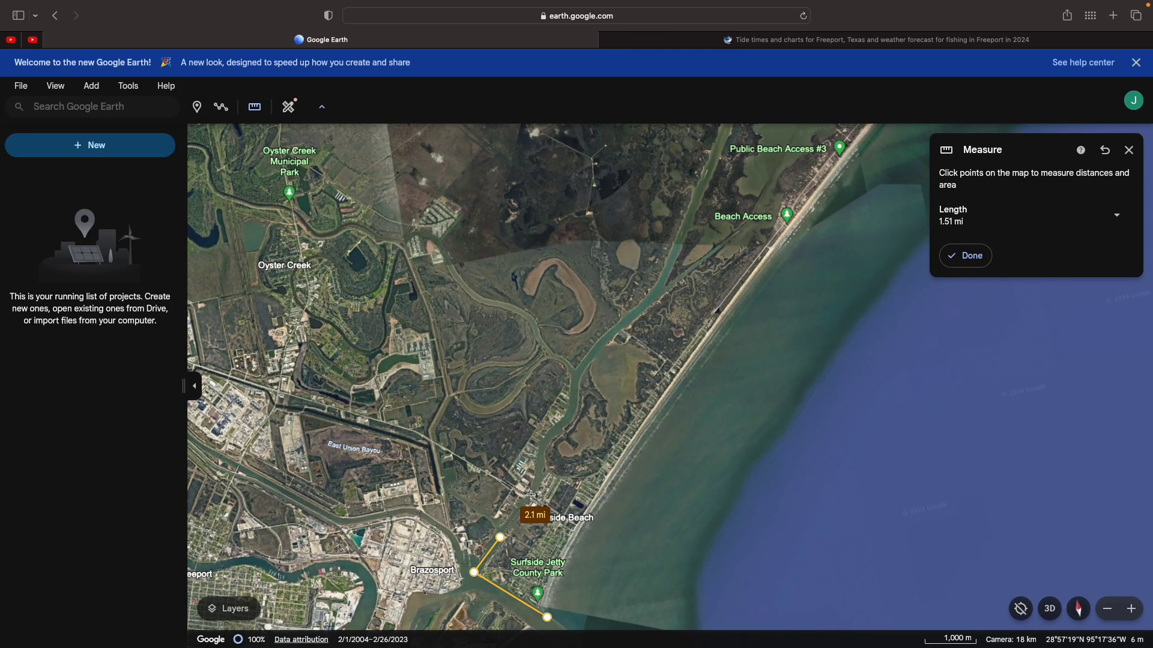
click(534, 489)
click(540, 456)
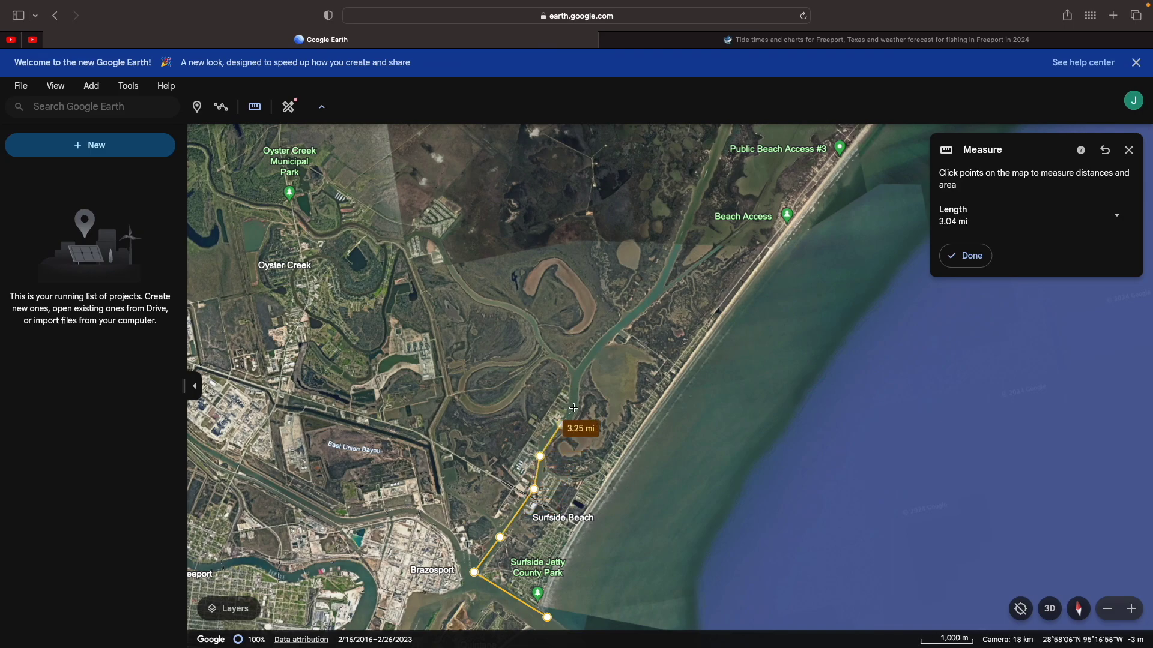
Continue the measured path northeast along the waterway, past the Swan Lake area, to the creek mouth inland of Beach Access.
click(560, 425)
click(575, 382)
click(589, 357)
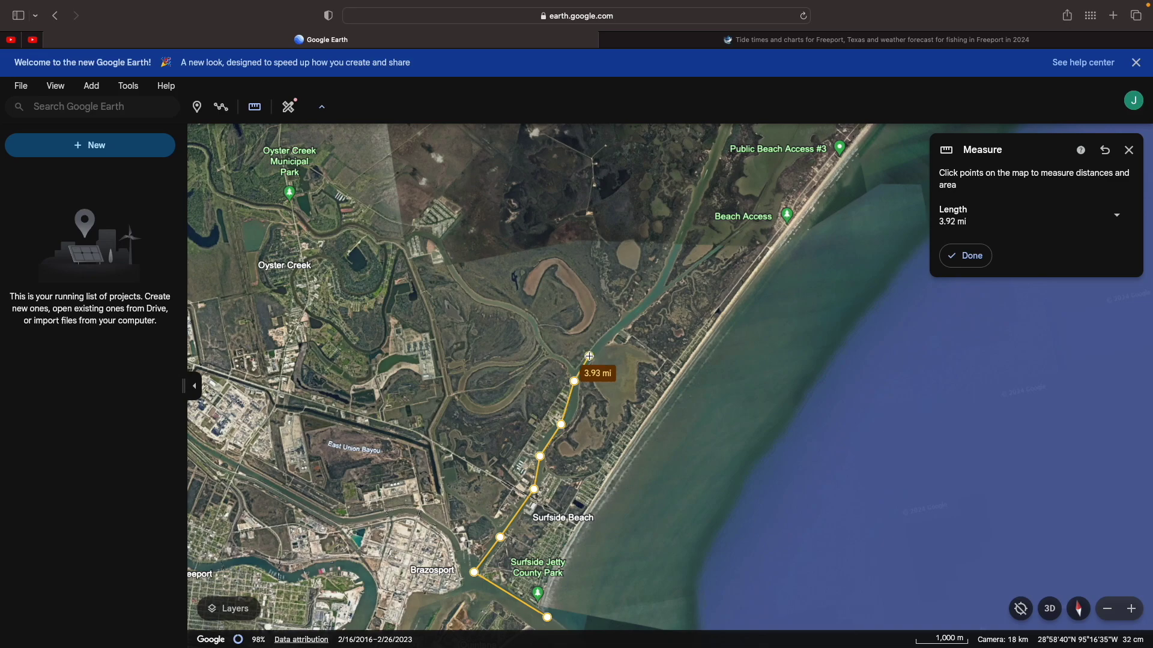
click(627, 317)
click(658, 289)
click(680, 235)
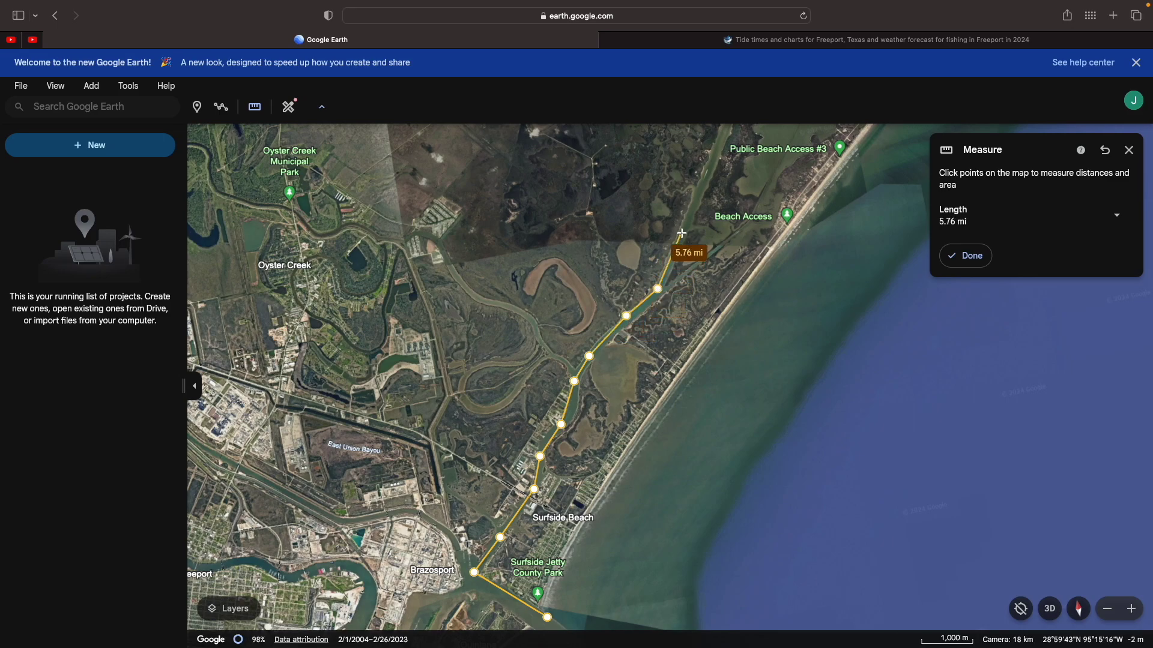
click(695, 193)
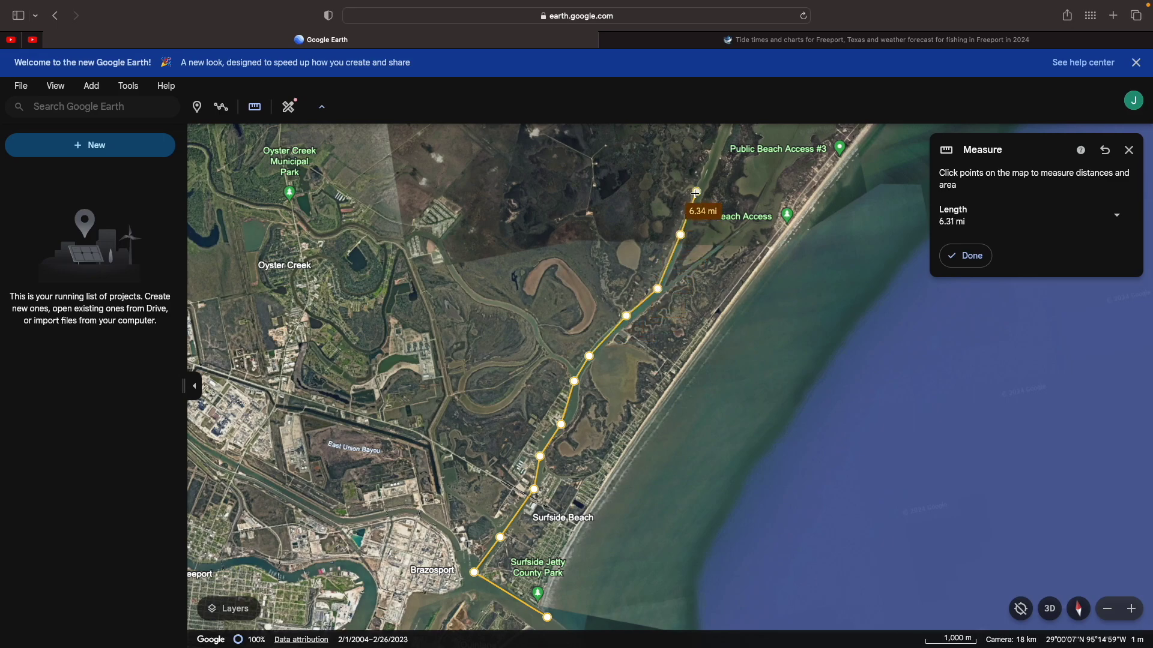
Examine the creek mouth at the measured path's inland end and trace the route back to the Surfside jetty.
scroll(695, 192, down, 3)
scroll(695, 193, up, 5)
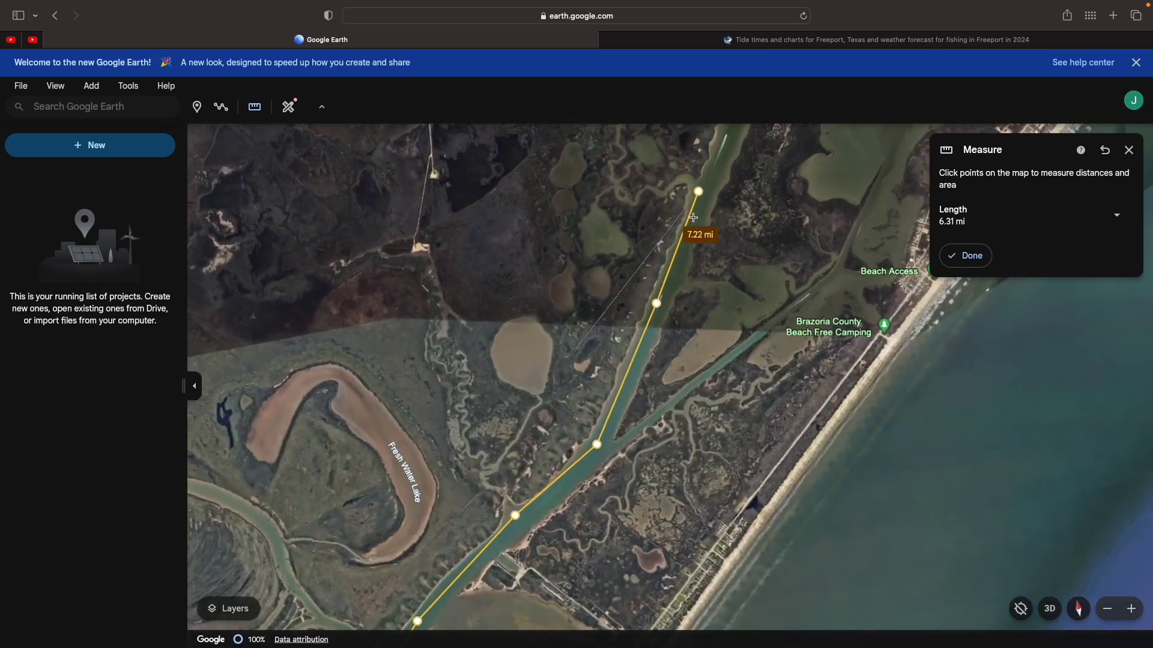
drag(694, 217, 691, 286)
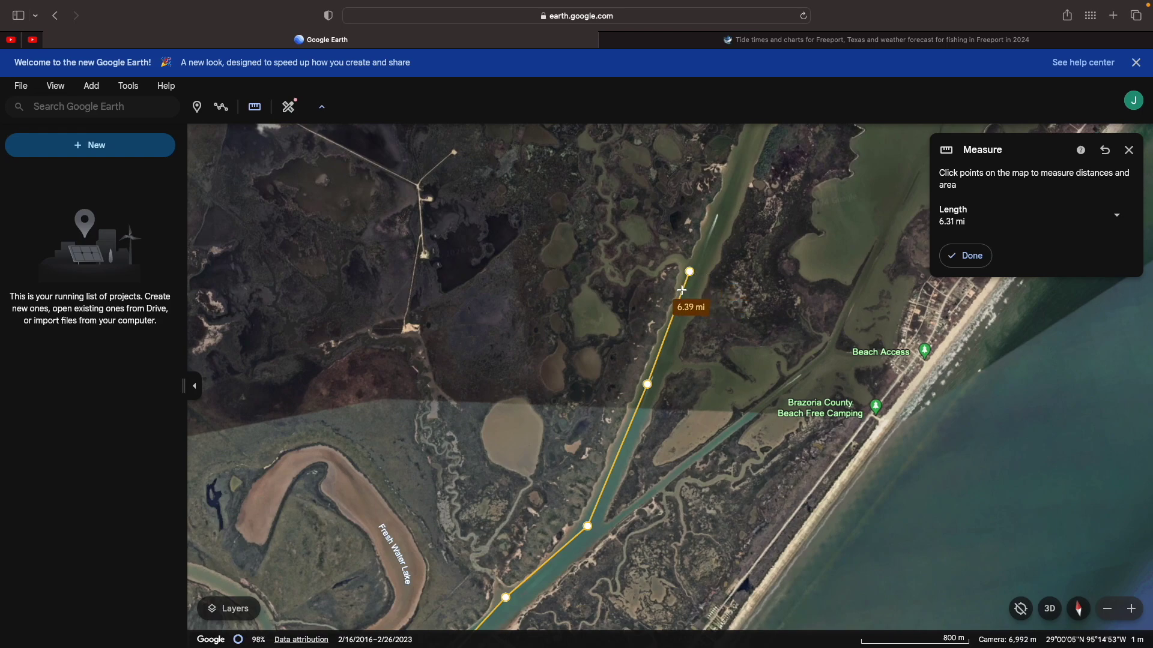
scroll(689, 272, down, 1)
drag(586, 460, 663, 156)
scroll(600, 166, down, 10)
scroll(514, 250, up, 3)
drag(501, 373, 532, 307)
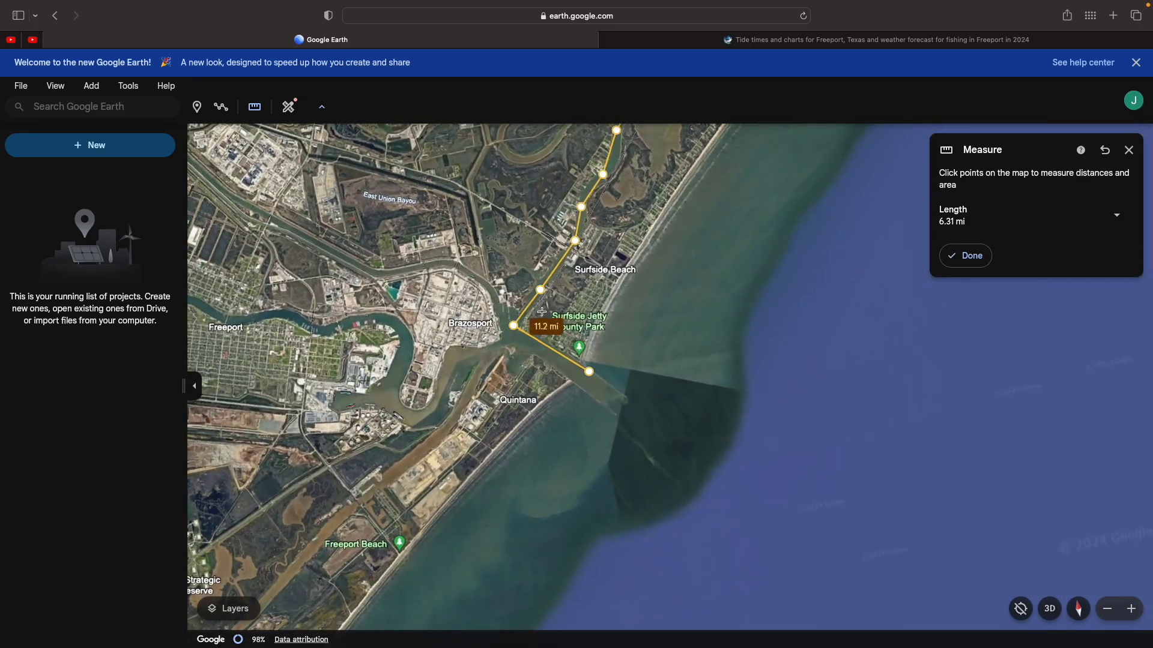
scroll(543, 329, up, 3)
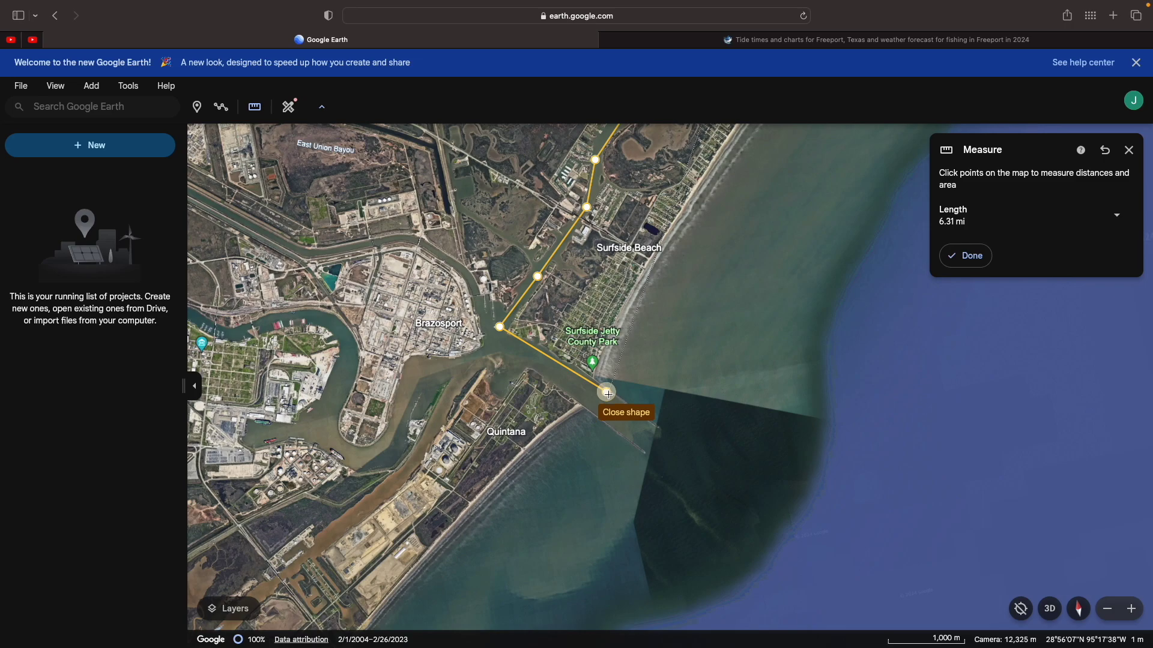
Compare the jetty and the inland creek mouth by following the measured waterway route back and forth between them.
drag(705, 159, 673, 326)
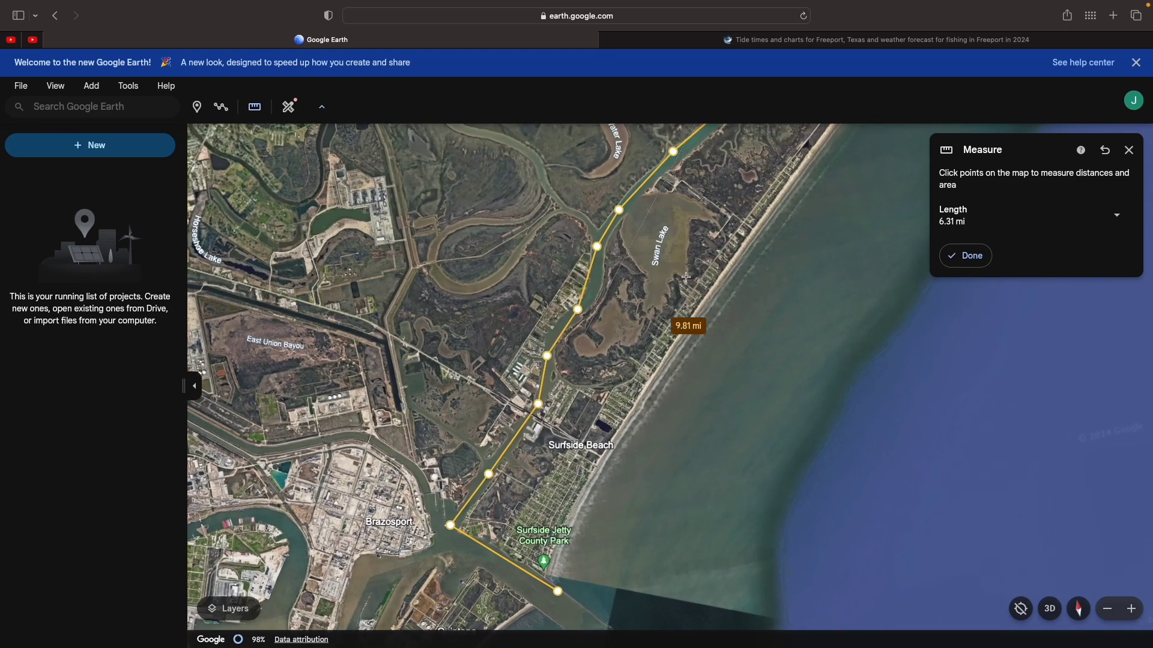
drag(694, 240, 588, 425)
drag(652, 236, 603, 355)
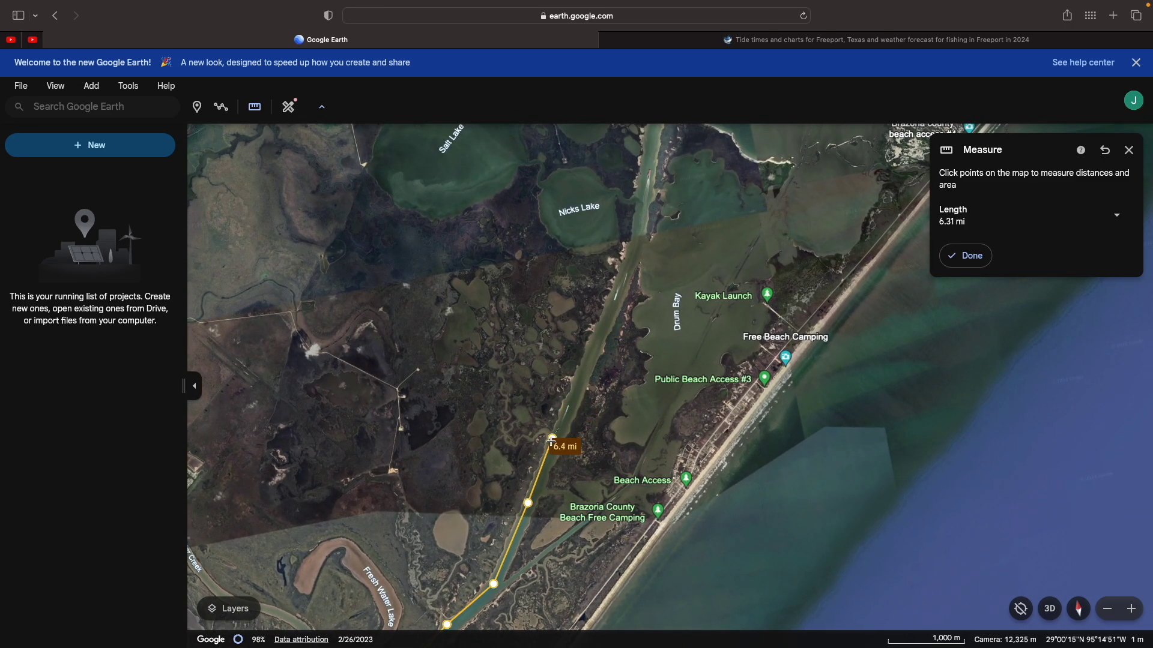
scroll(554, 438, up, 5)
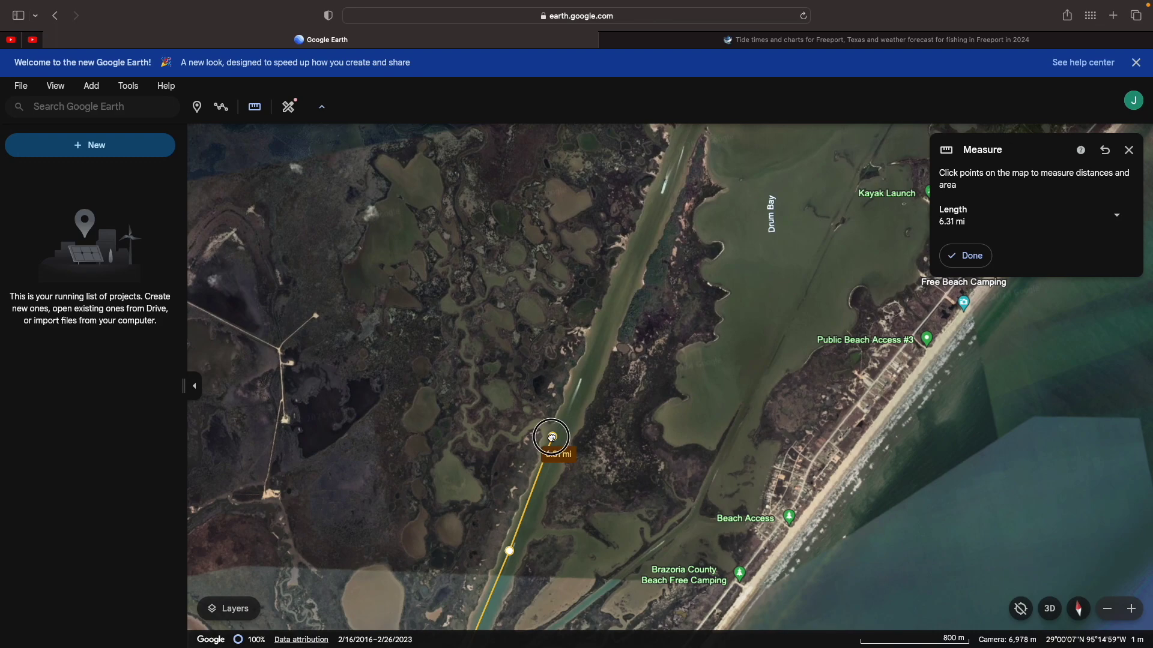
drag(551, 438, 554, 420)
drag(572, 489, 612, 258)
drag(429, 481, 578, 283)
drag(463, 516, 584, 336)
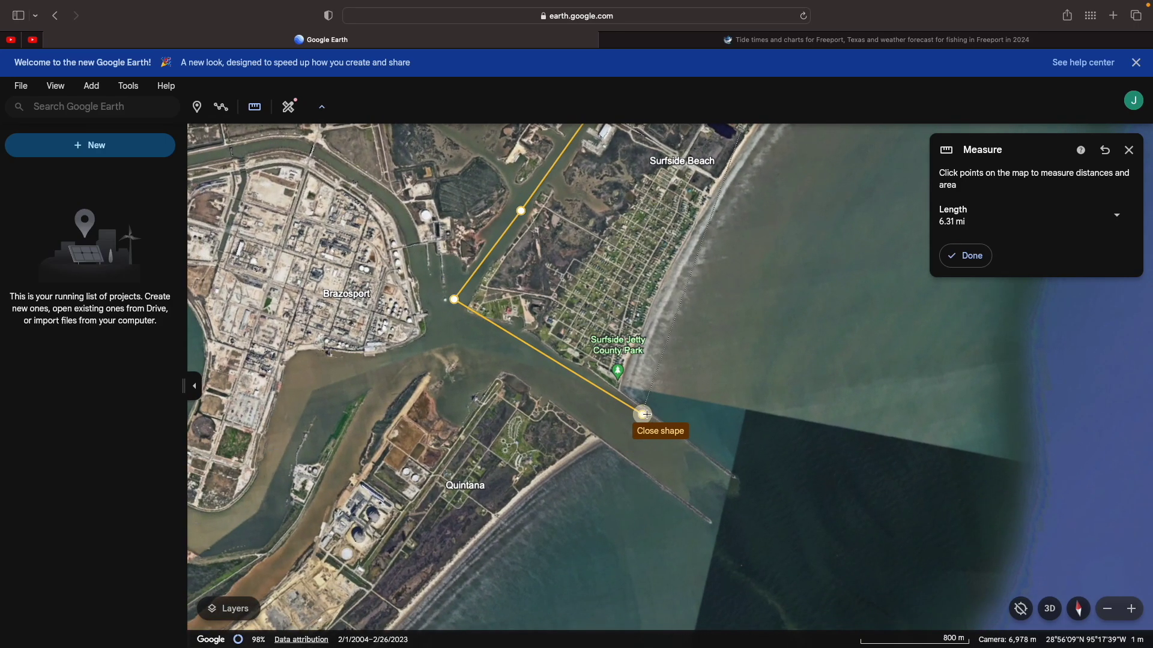
drag(625, 350, 566, 524)
drag(651, 210, 580, 450)
drag(723, 237, 708, 294)
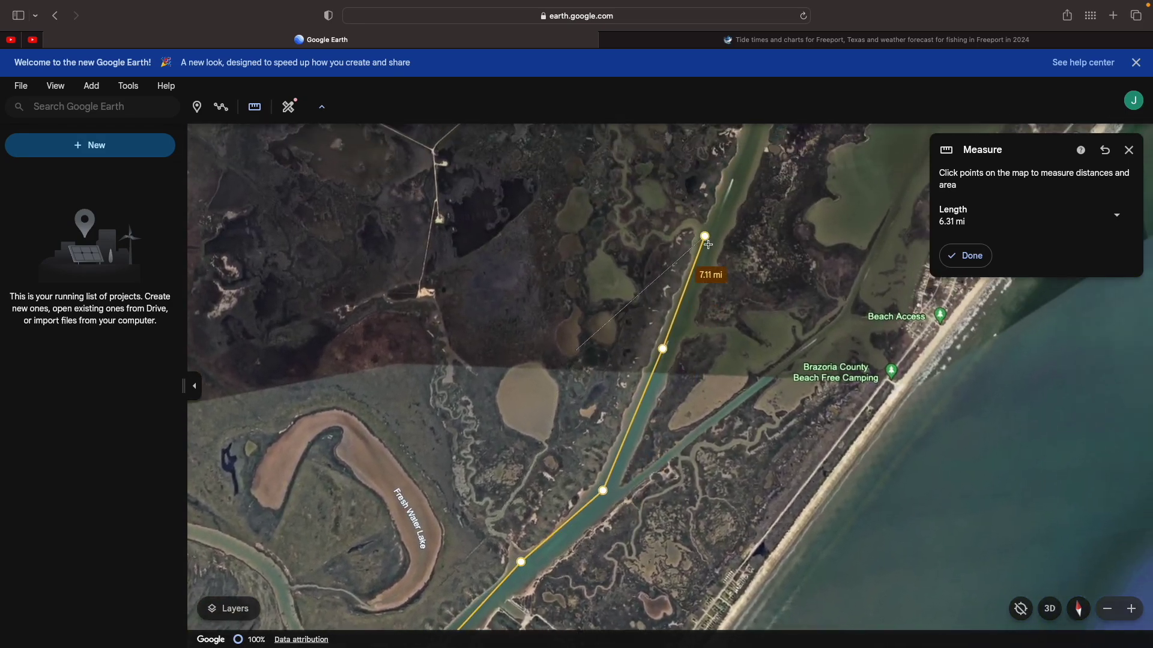